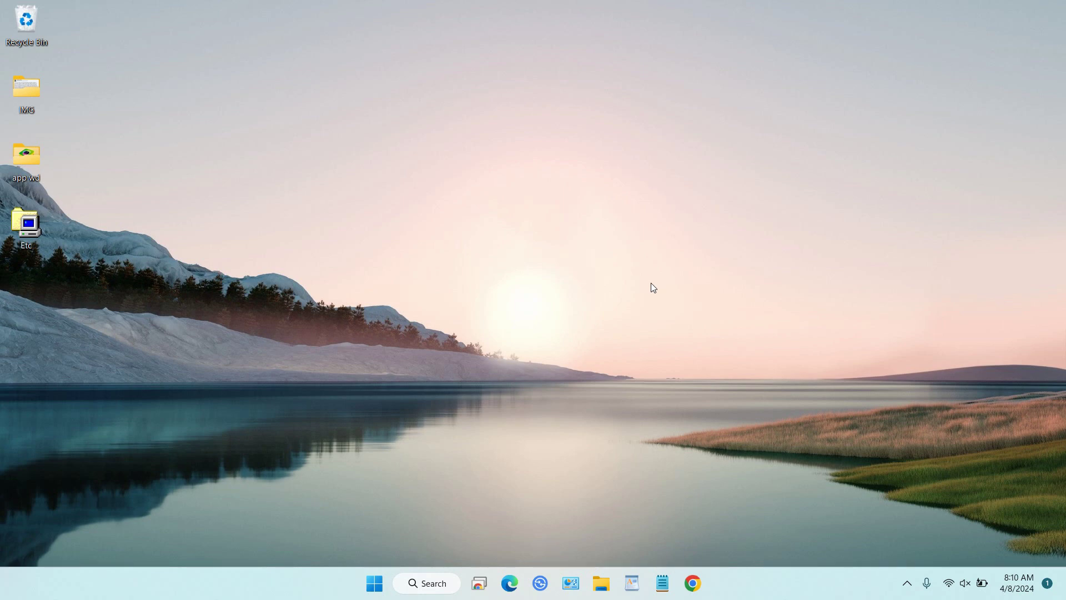
- Check the Windows edition in the WareData computer's properties and clear both open windows from the desktop
click(602, 577)
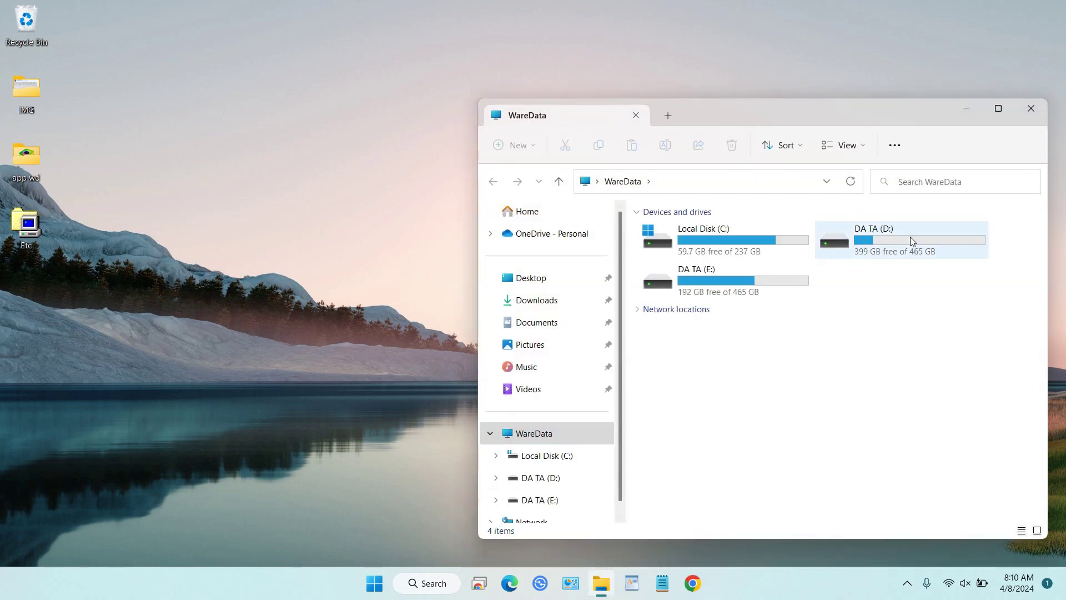
click(995, 109)
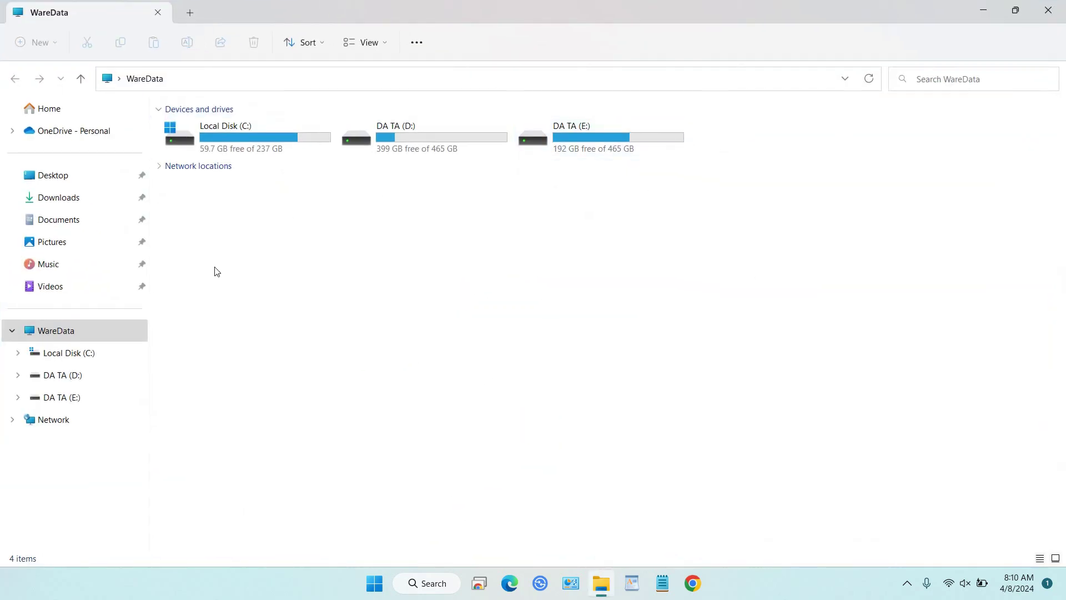
right_click(71, 331)
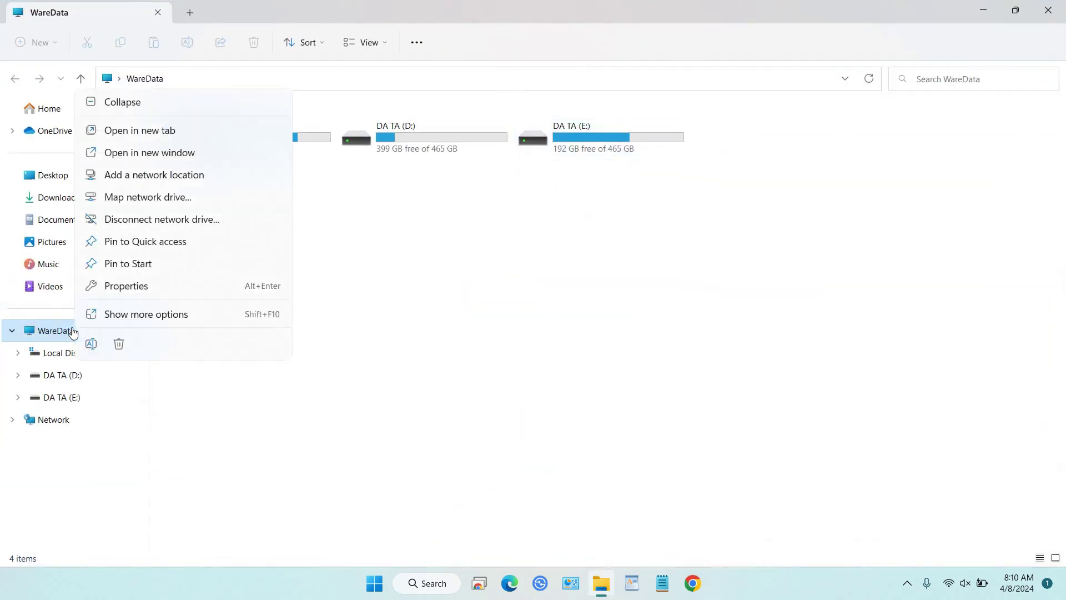
click(126, 286)
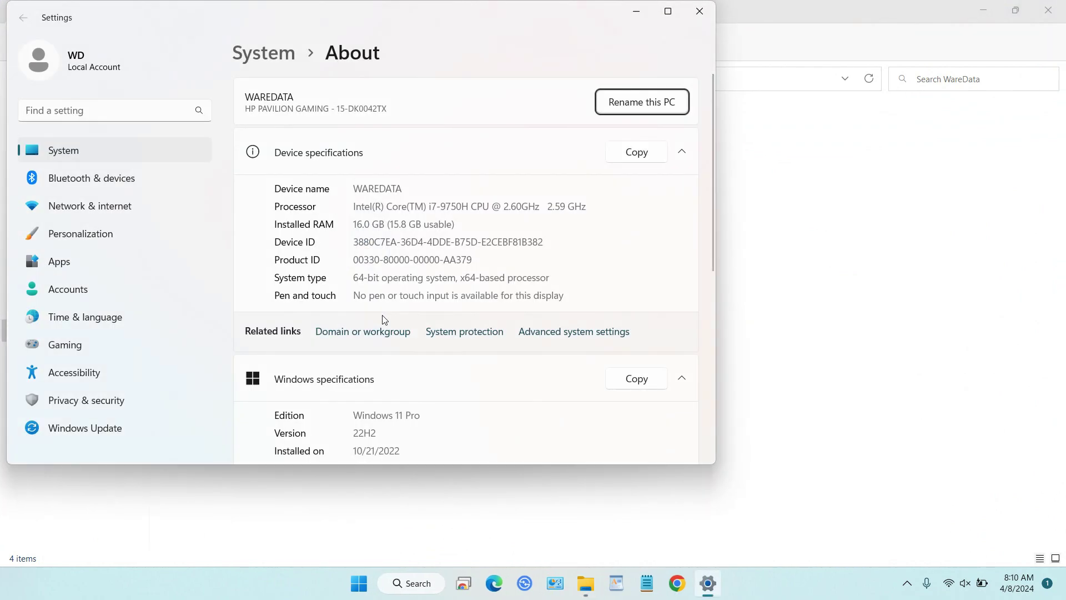
drag(422, 416, 410, 415)
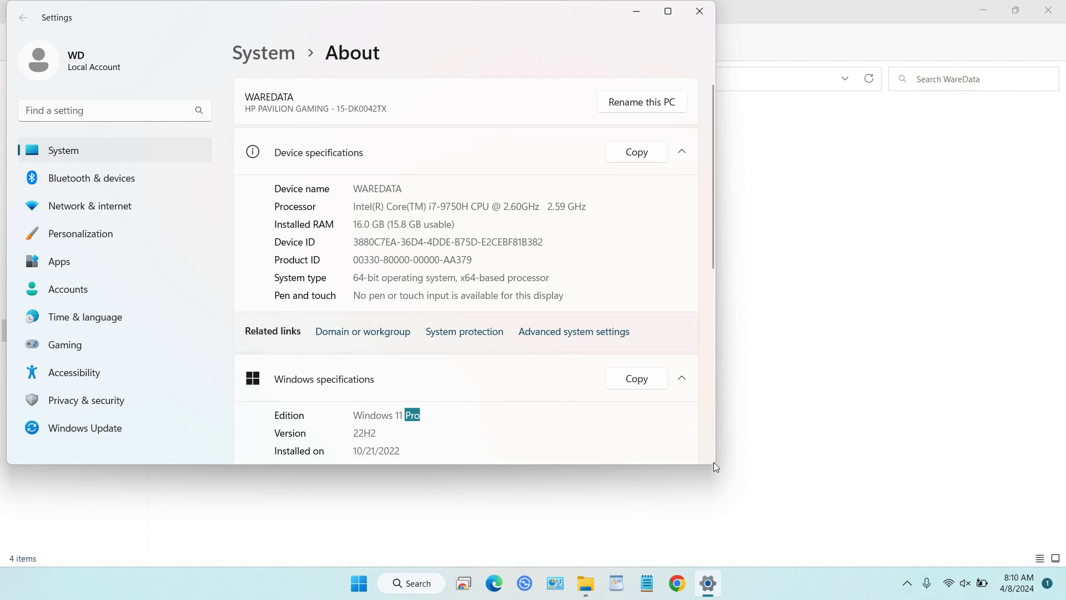
drag(714, 465, 916, 558)
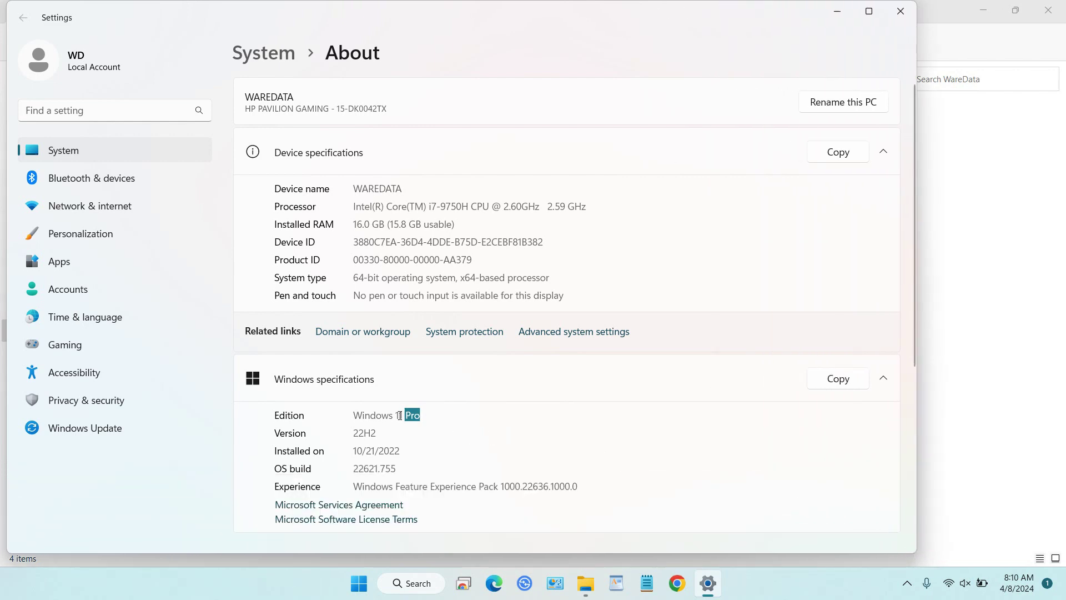
click(834, 14)
click(1063, 13)
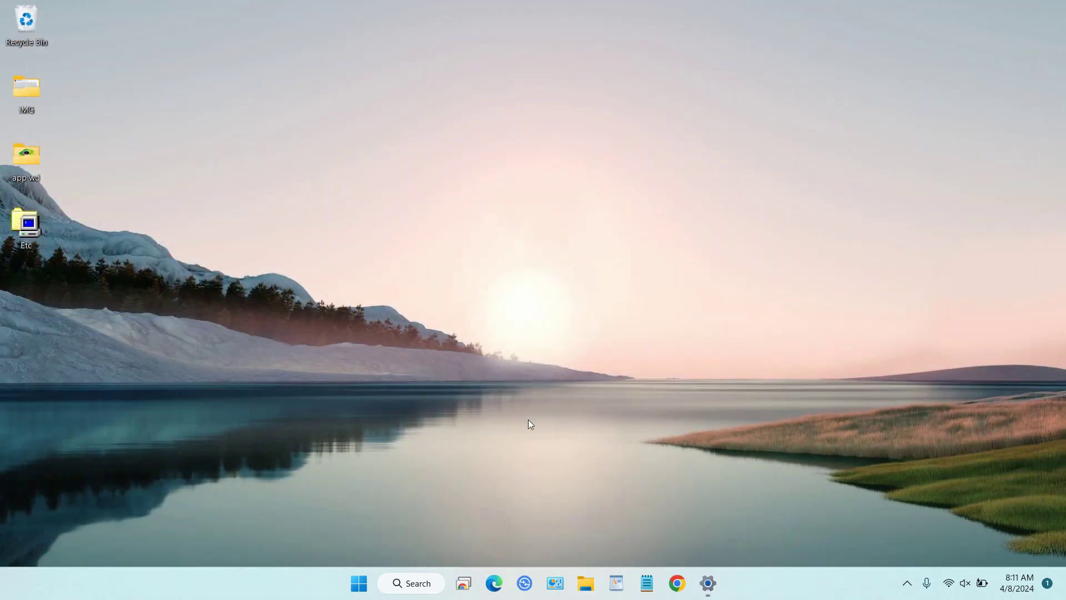
- Search Windows for disk management and open the hard disk partitions tool in a full-size window
click(408, 590)
text(di)
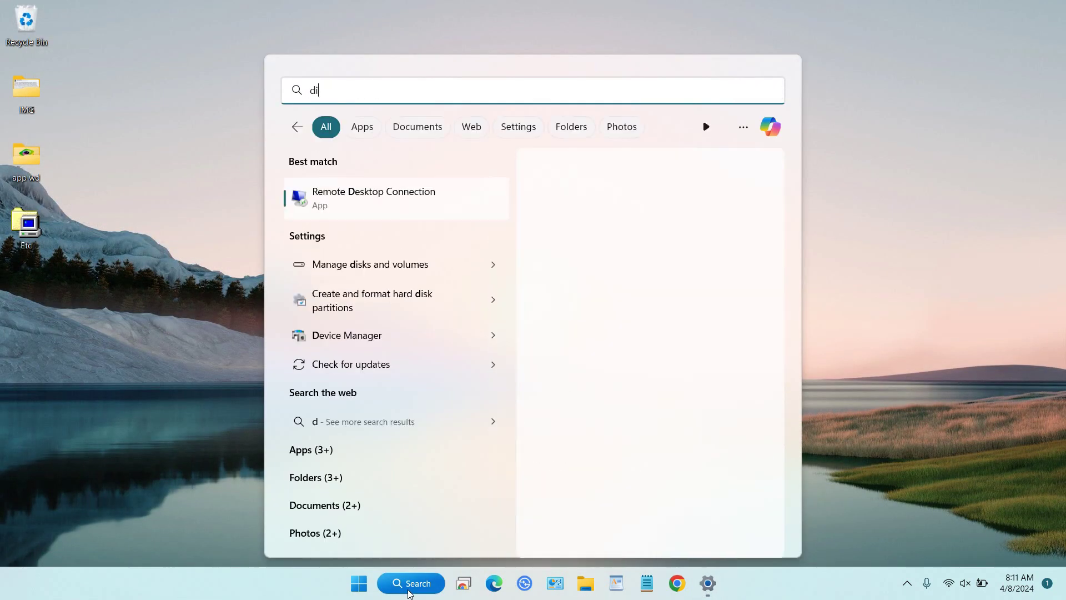
text(sk mana)
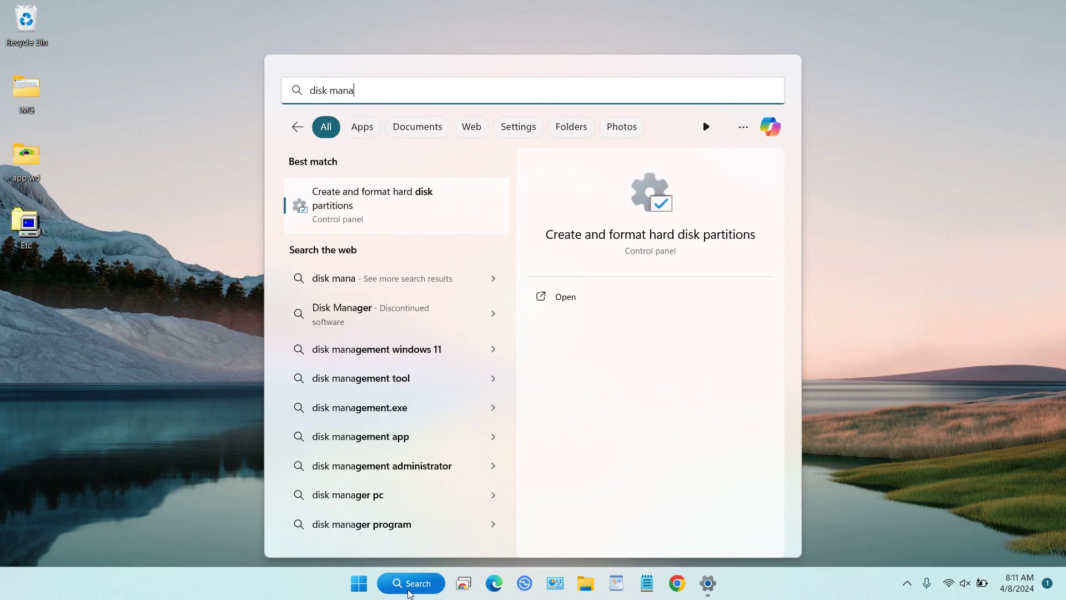
text(gement)
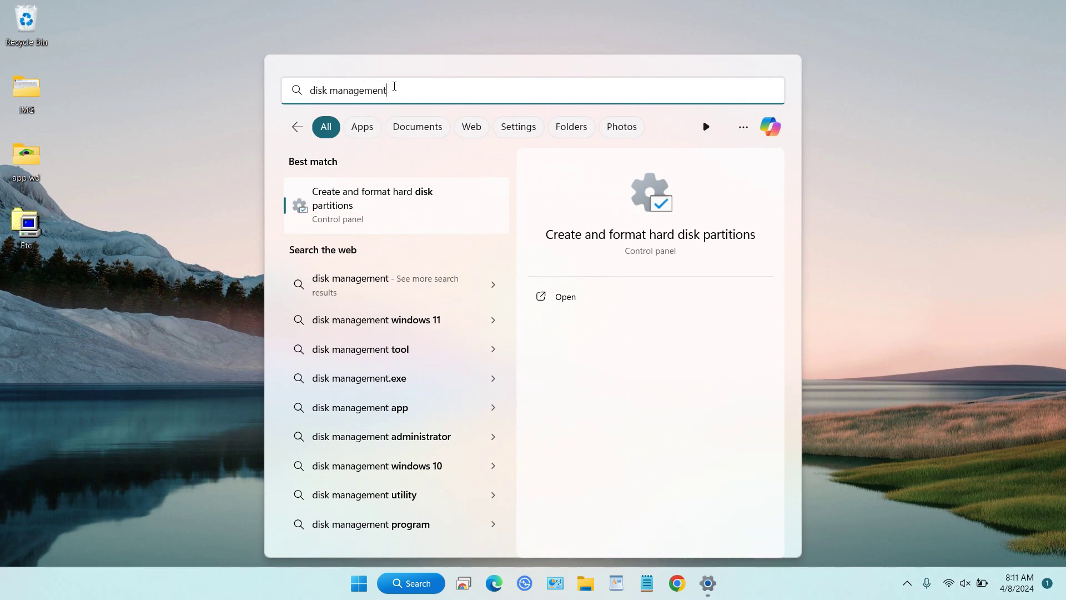
click(392, 222)
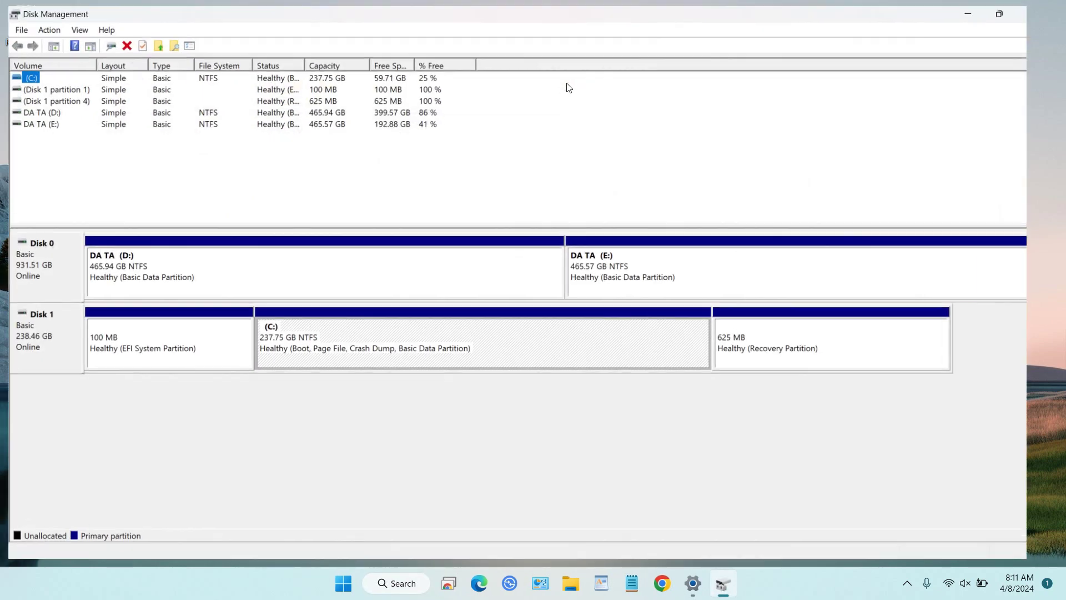
click(566, 78)
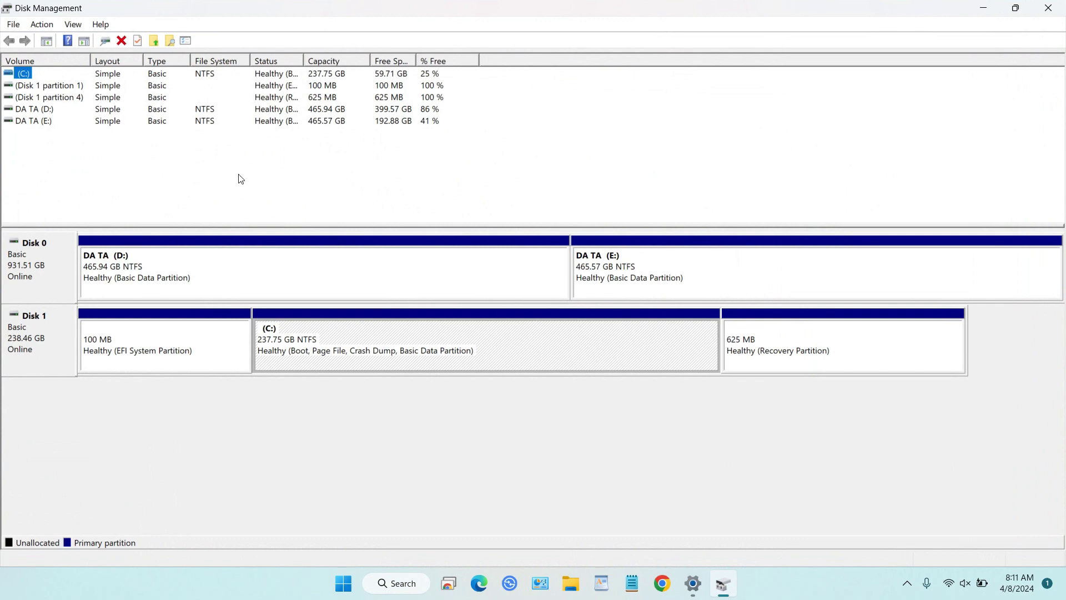
- Set up a new virtual hard disk in VHDX format, with its file saved as wareadata on the Desktop
click(47, 28)
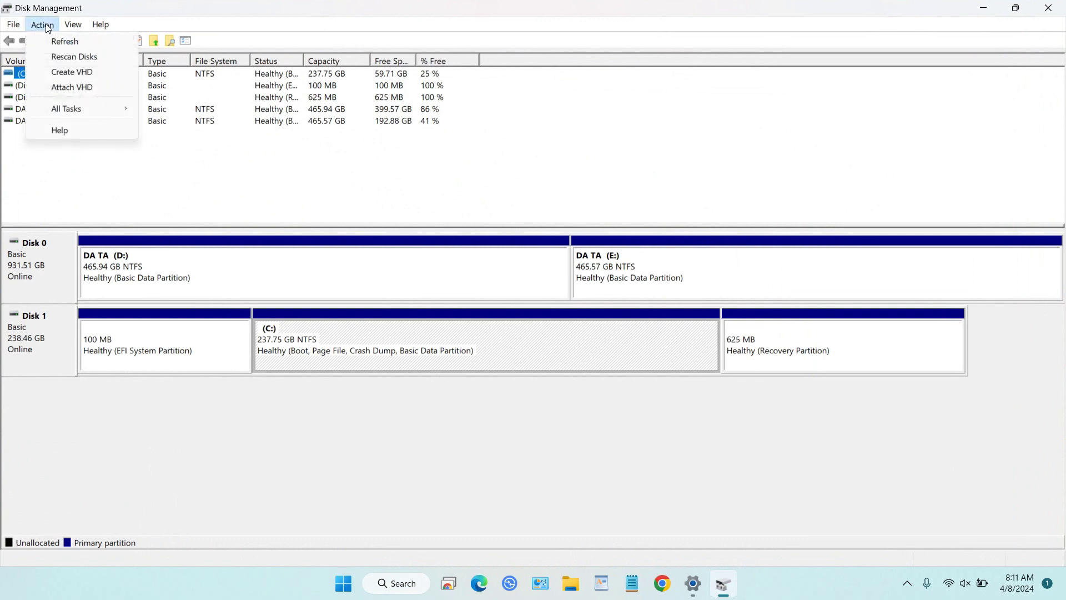
click(66, 73)
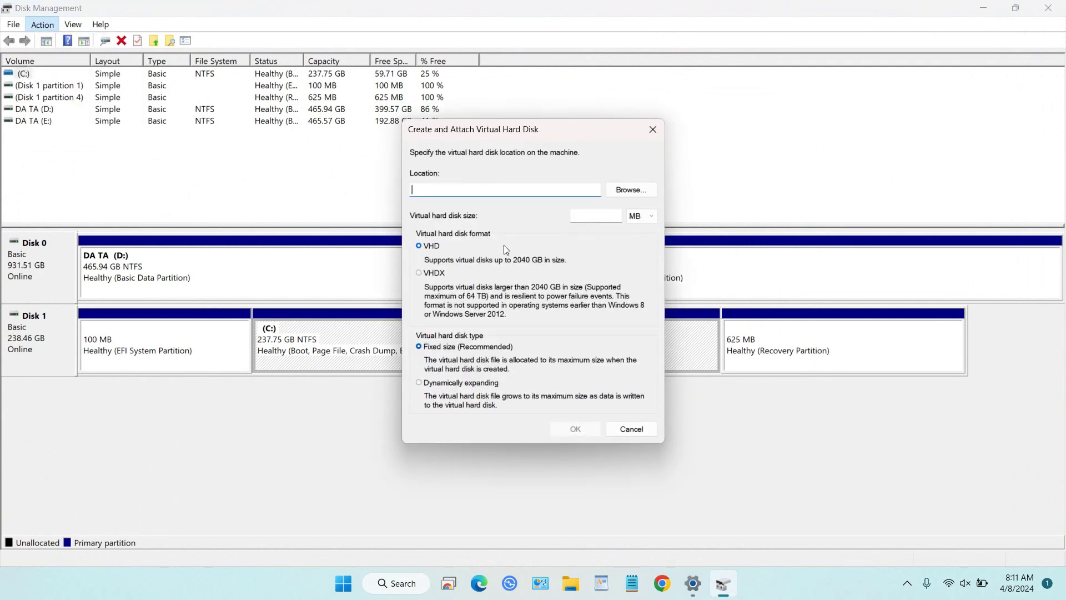
click(419, 273)
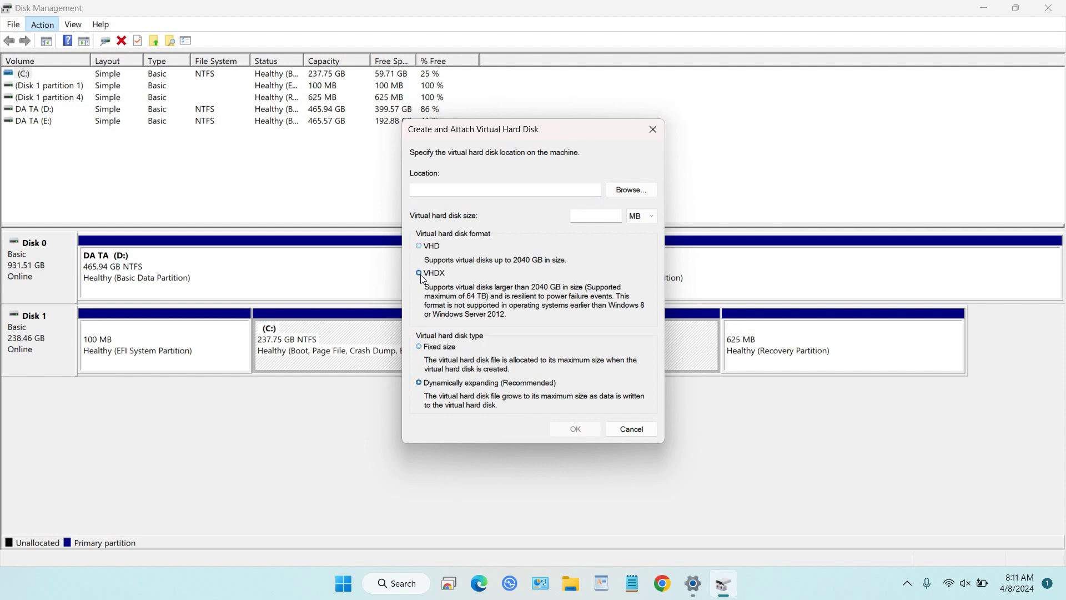
click(625, 192)
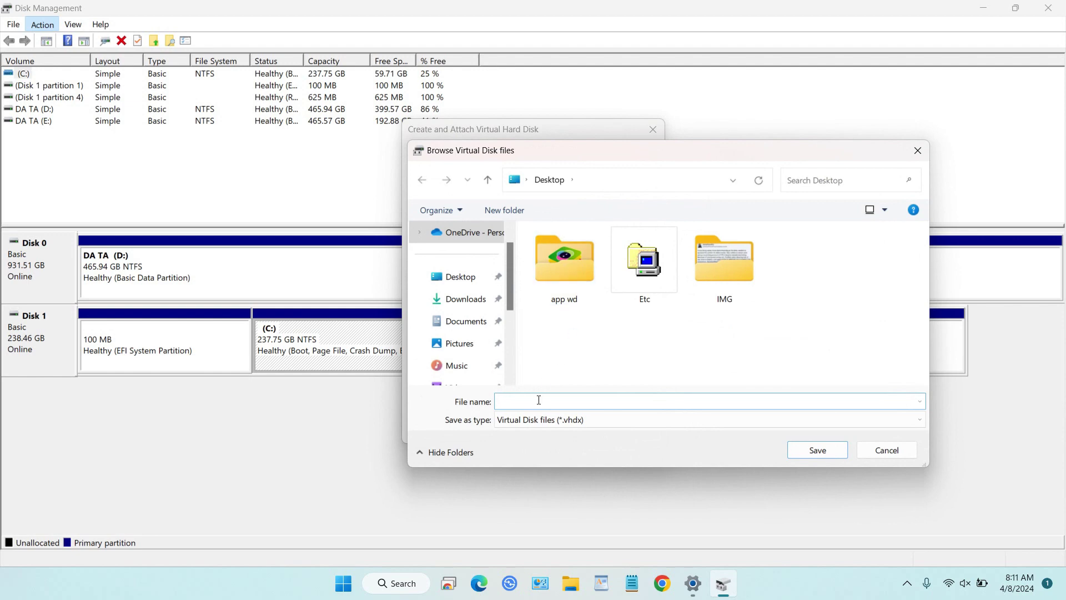
text(wareadata)
click(826, 448)
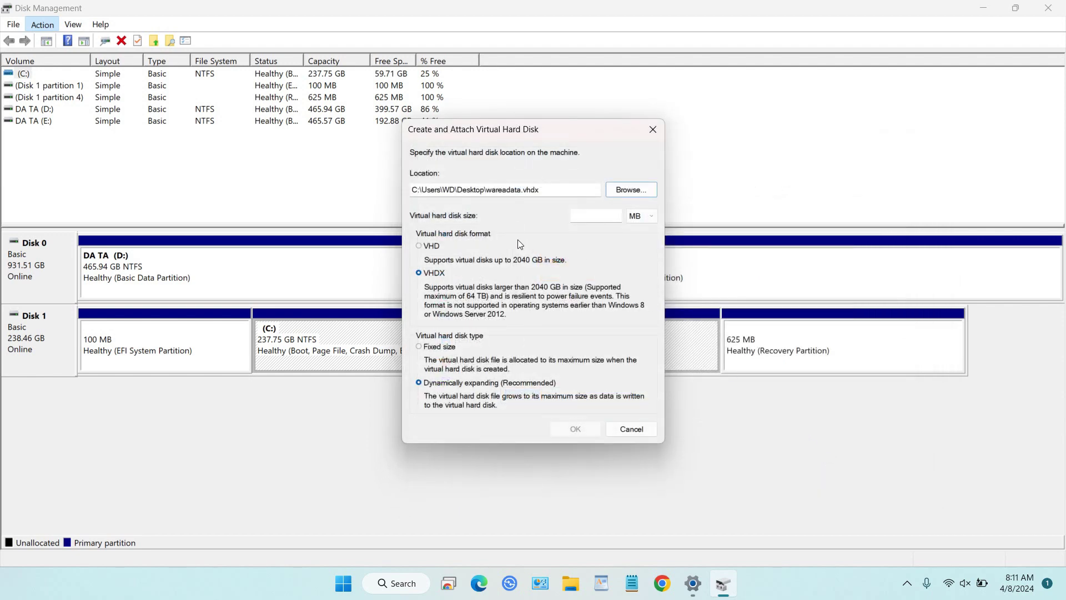
- Set the virtual hard disk size to 1 GB and create the disk
click(638, 217)
click(638, 237)
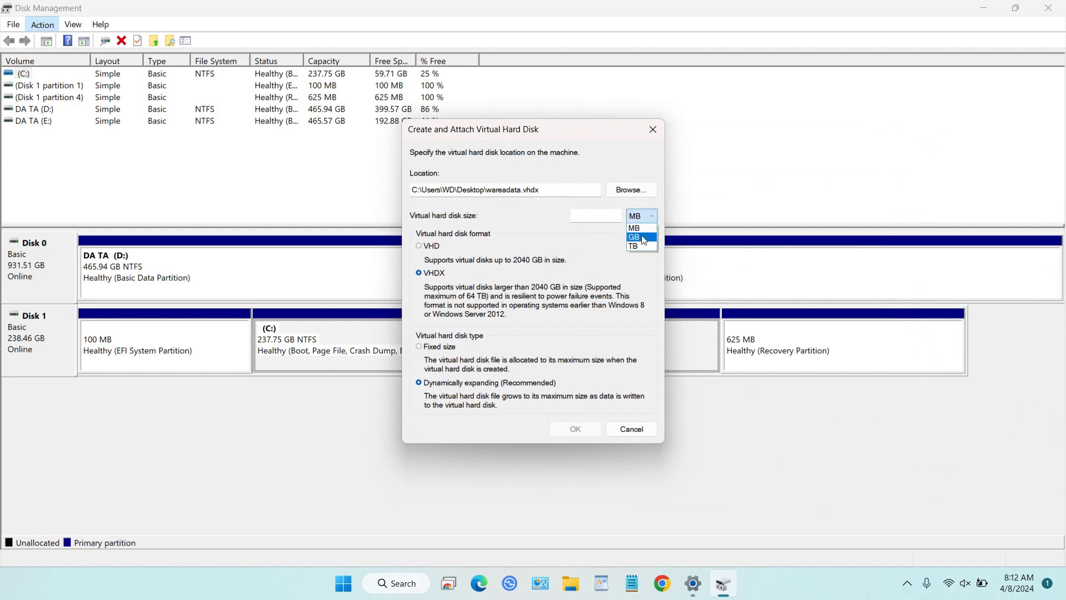
click(593, 217)
text(1)
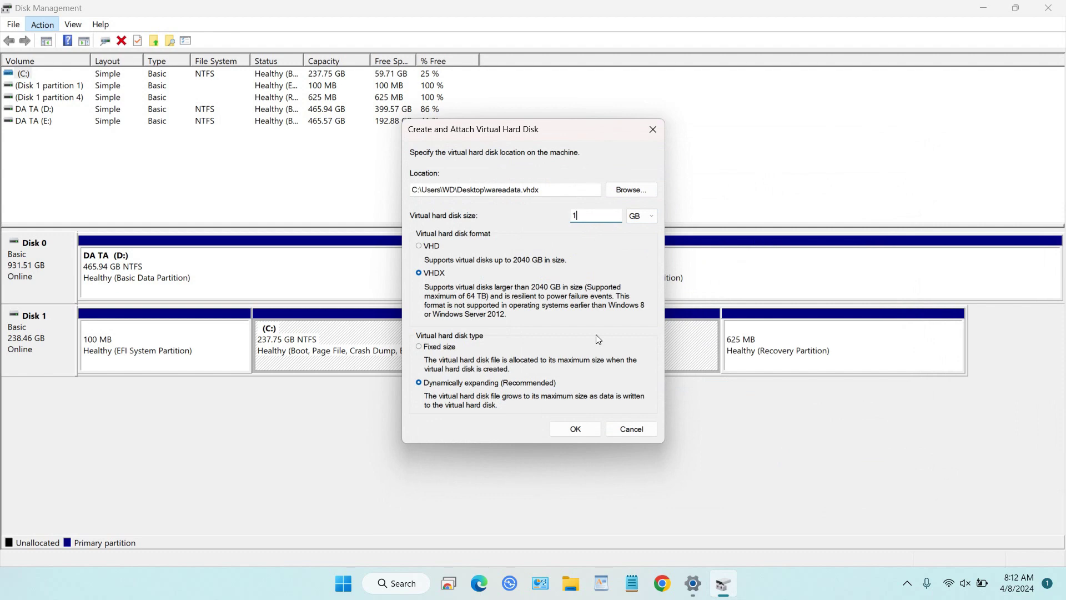
click(578, 429)
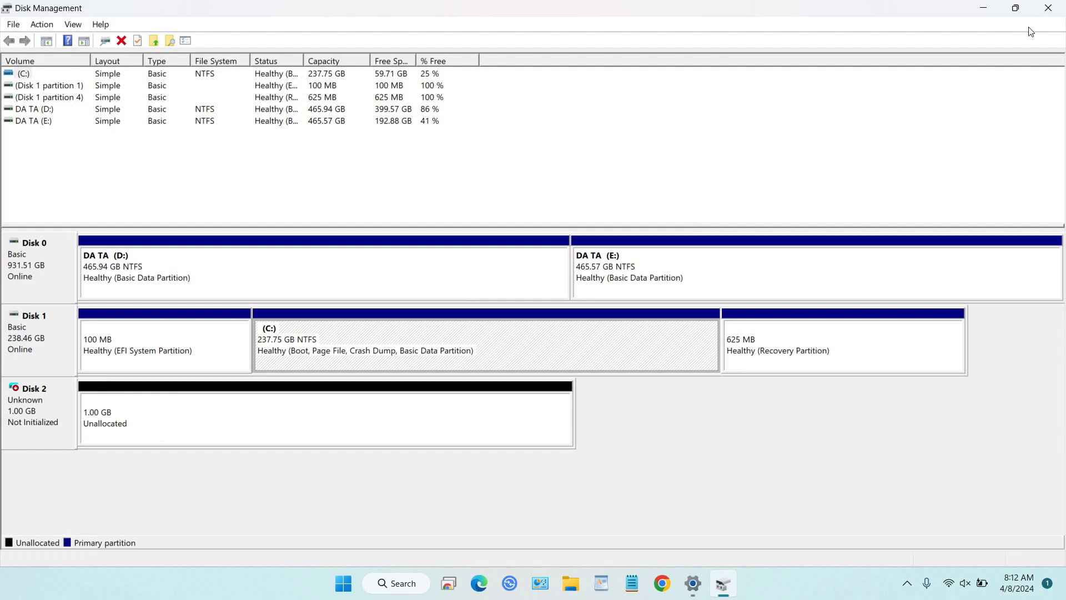
- Look for the new wareadata.vhdx file on the desktop and return to the full-size Disk Management window
click(1017, 9)
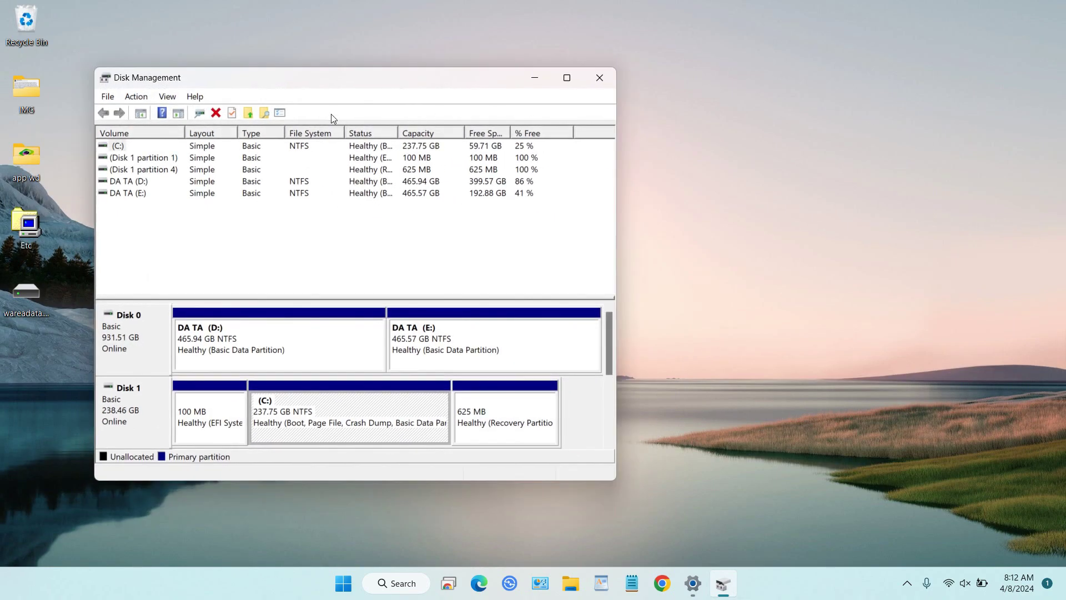
click(31, 303)
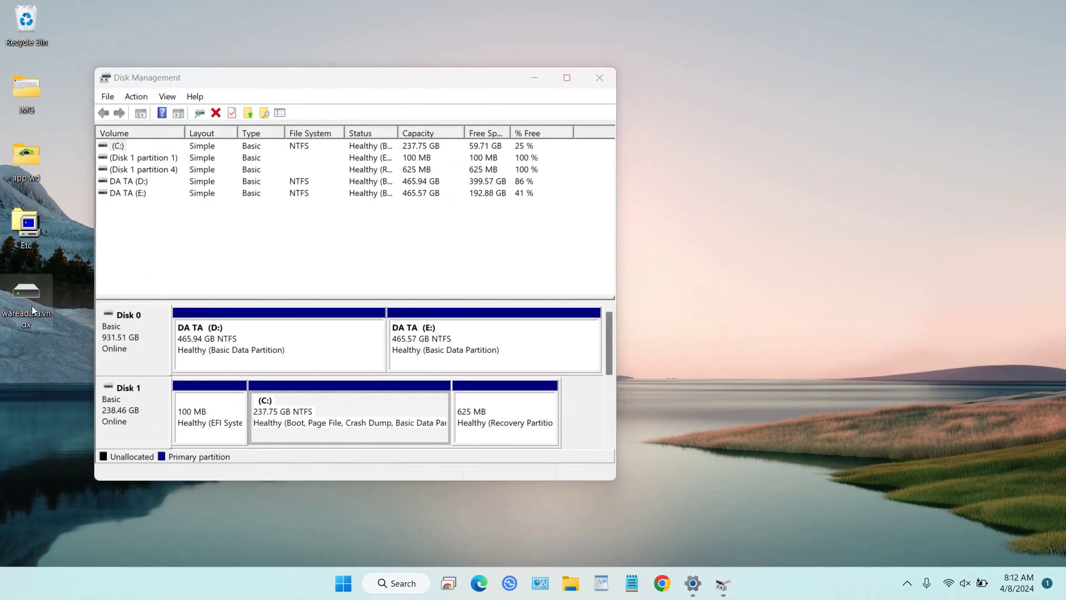
click(573, 81)
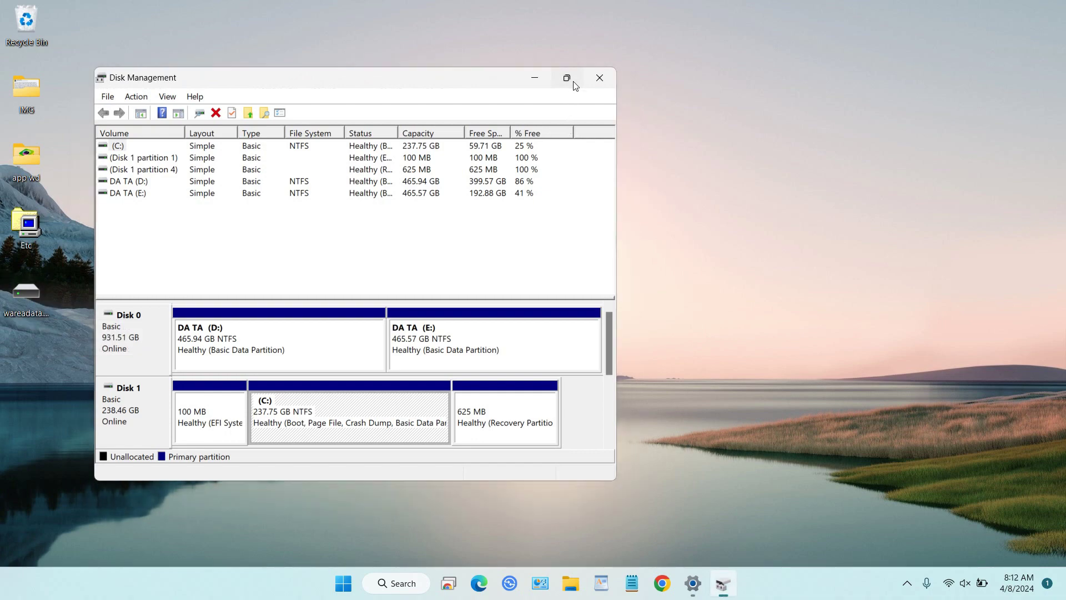
click(573, 81)
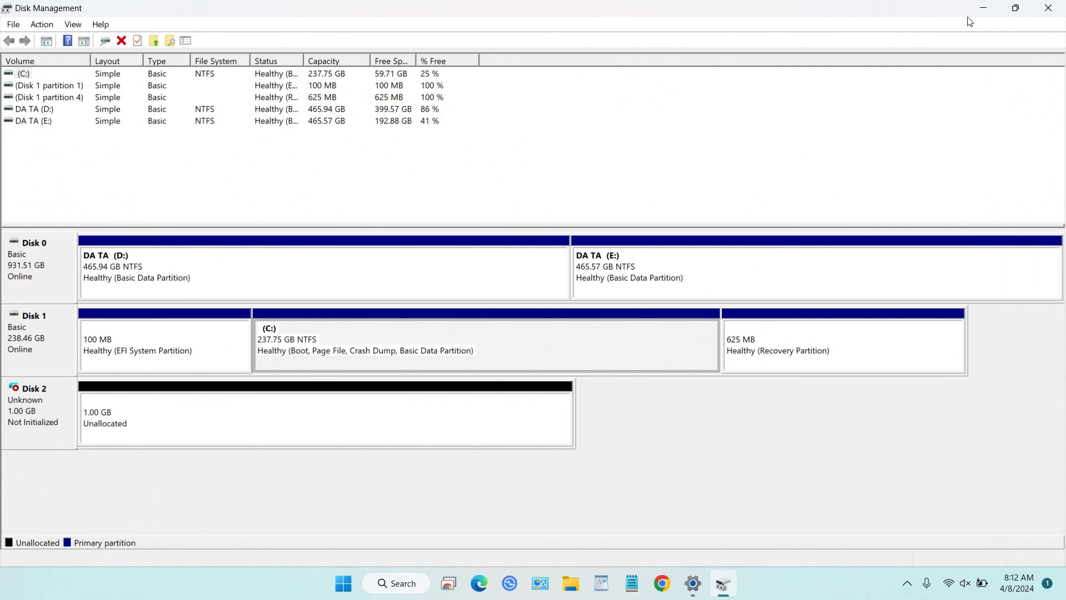
- Try to mount the wareadata.vhdx file from the desktop
click(981, 12)
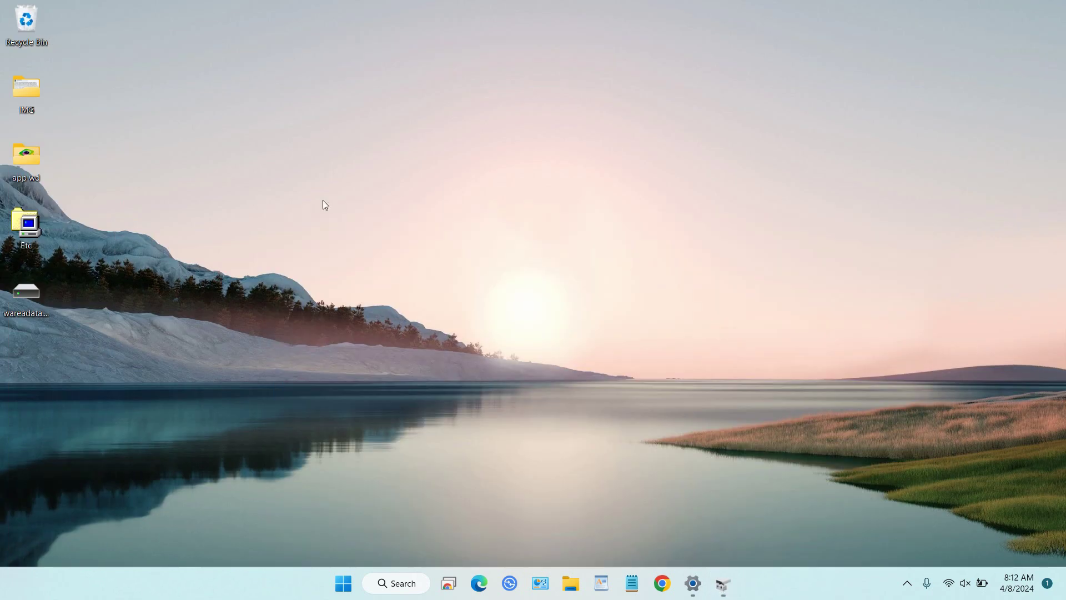
double_click(39, 285)
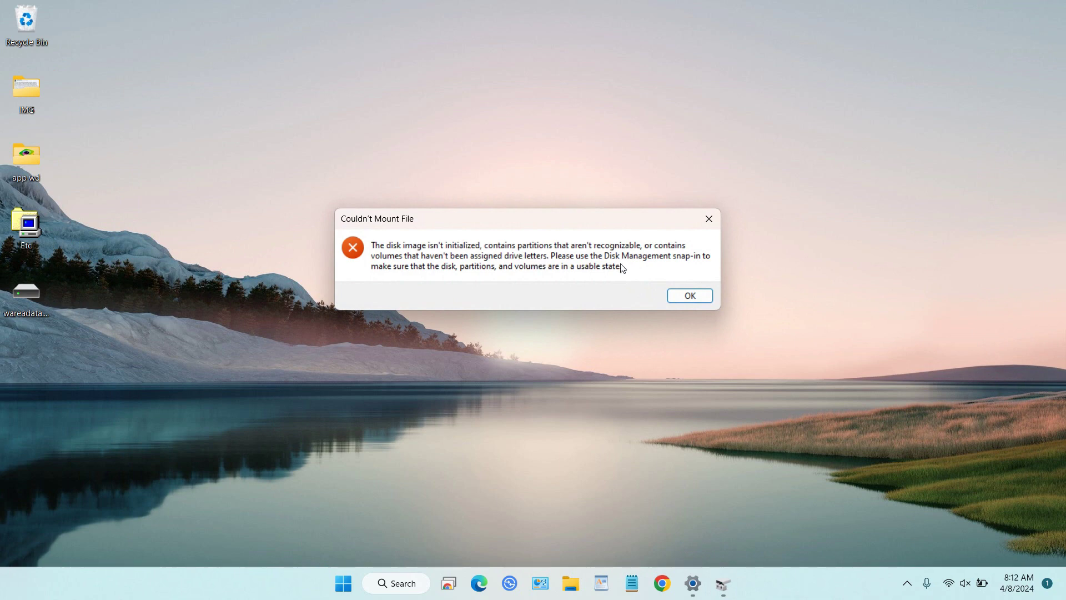
click(690, 296)
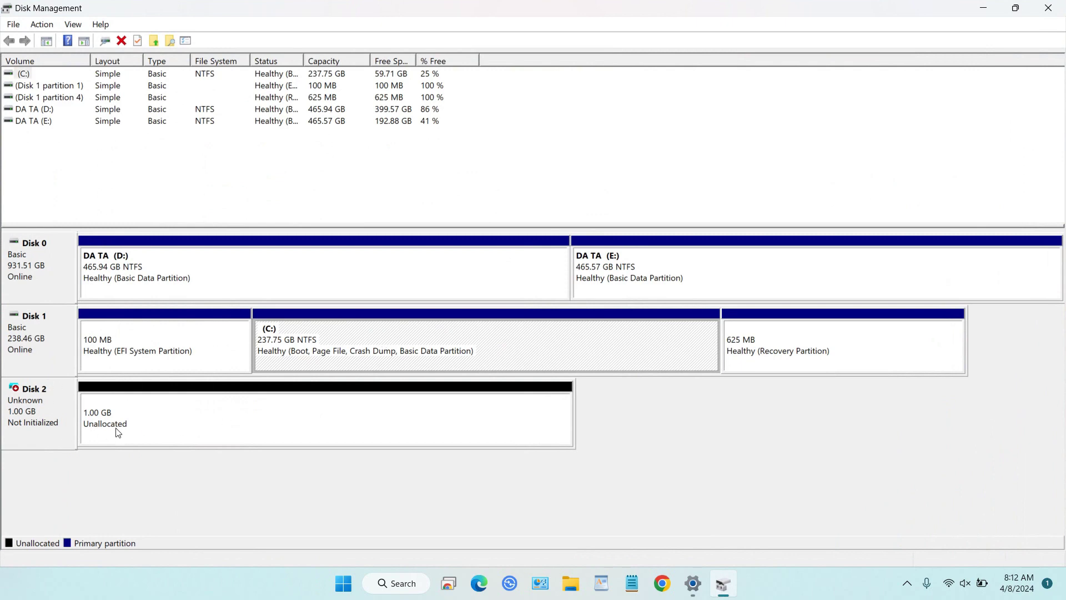
- Initialize Disk 2 with the MBR (Master Boot Record) partition style
right_click(40, 410)
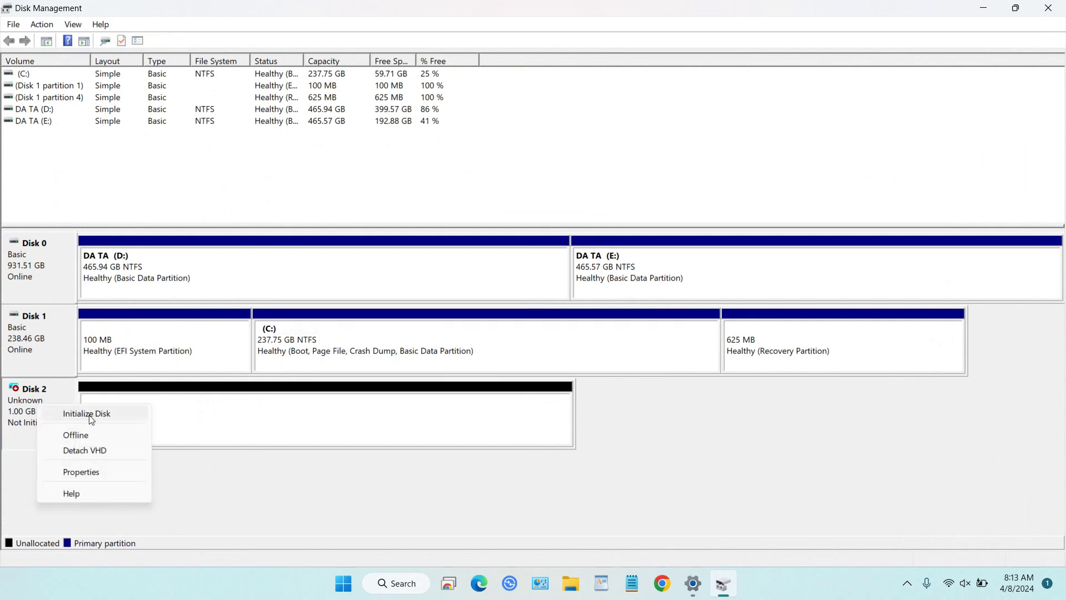
click(92, 416)
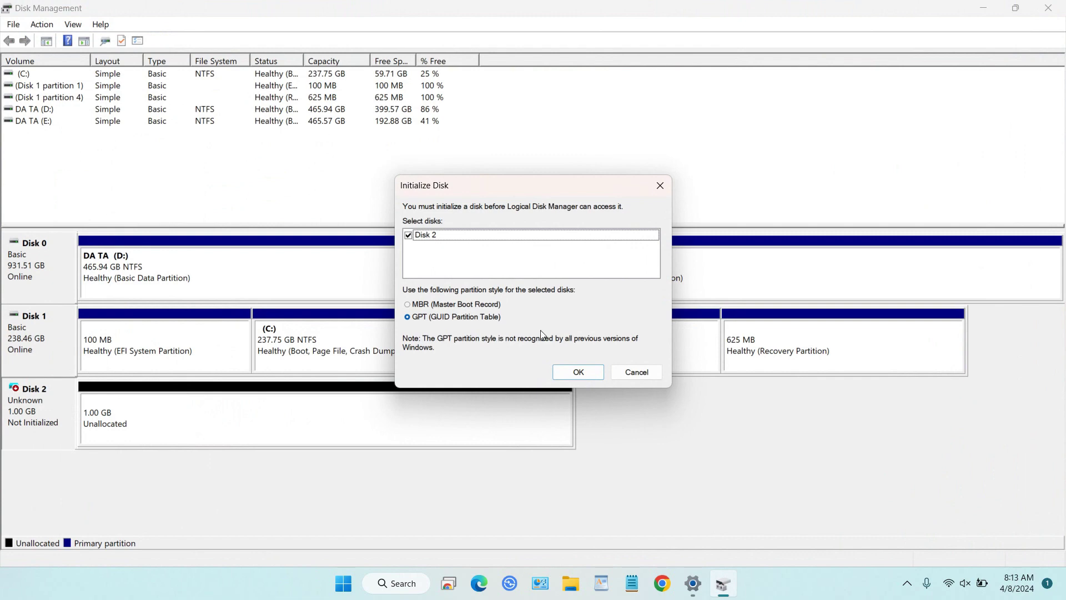
click(408, 306)
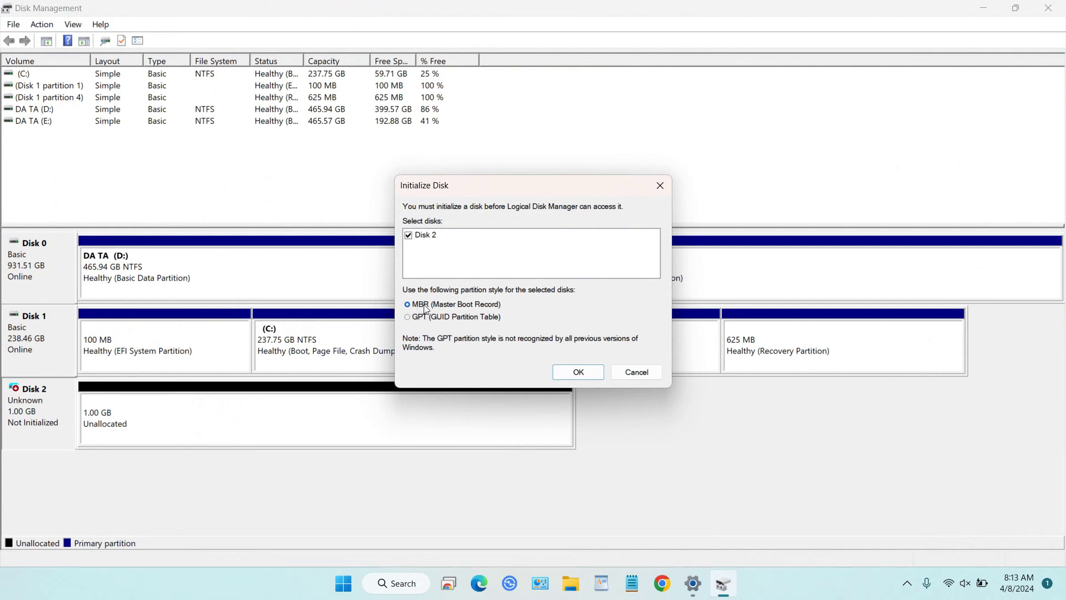
click(579, 372)
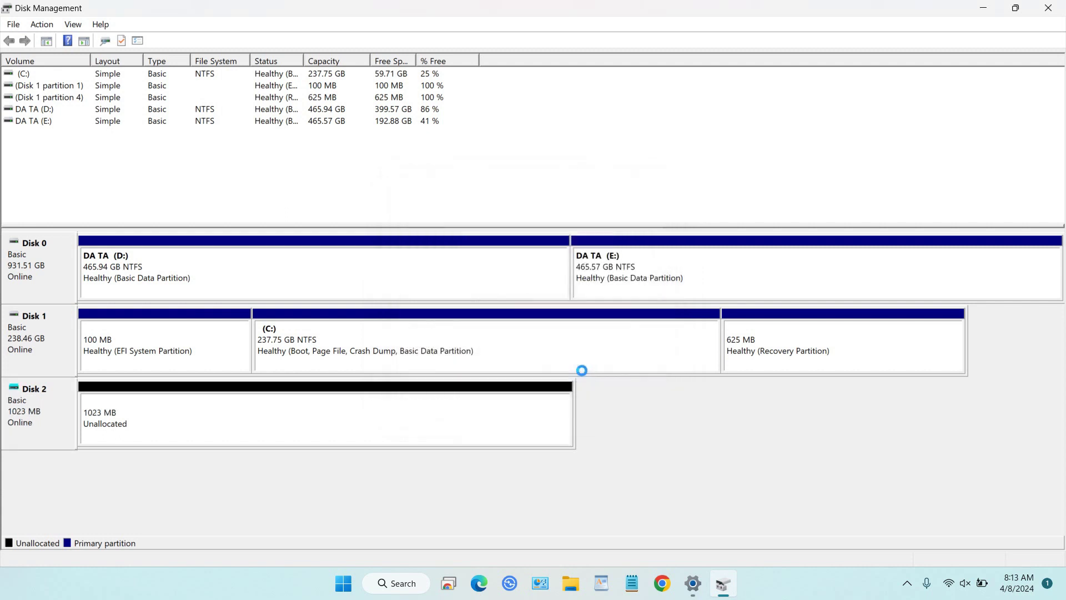
- Start a new simple volume on Disk 2's unallocated space with a size of 1021 MB and drive letter F
right_click(170, 411)
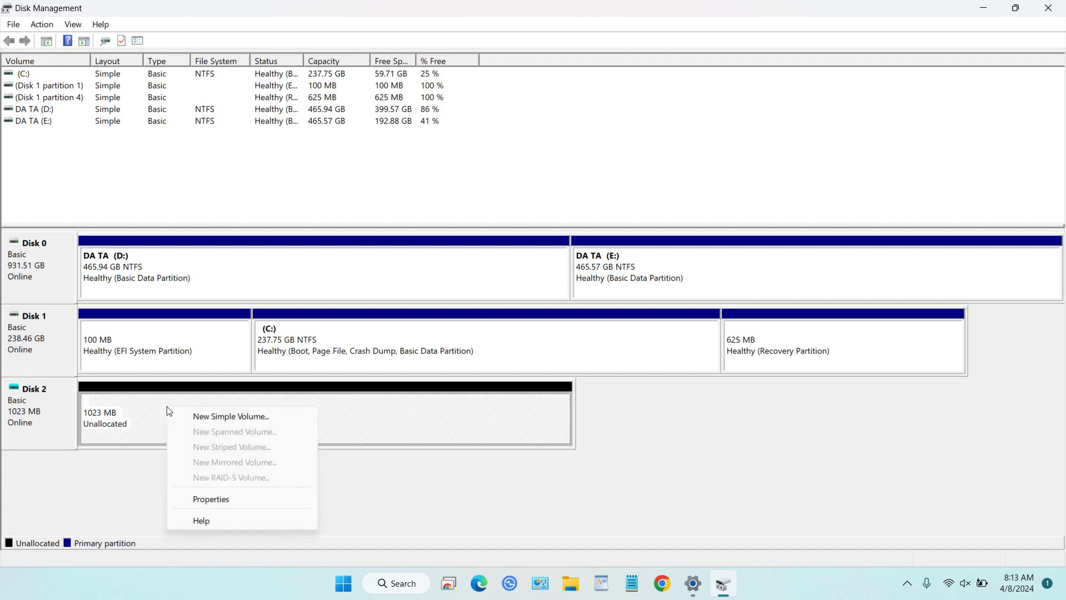
click(227, 418)
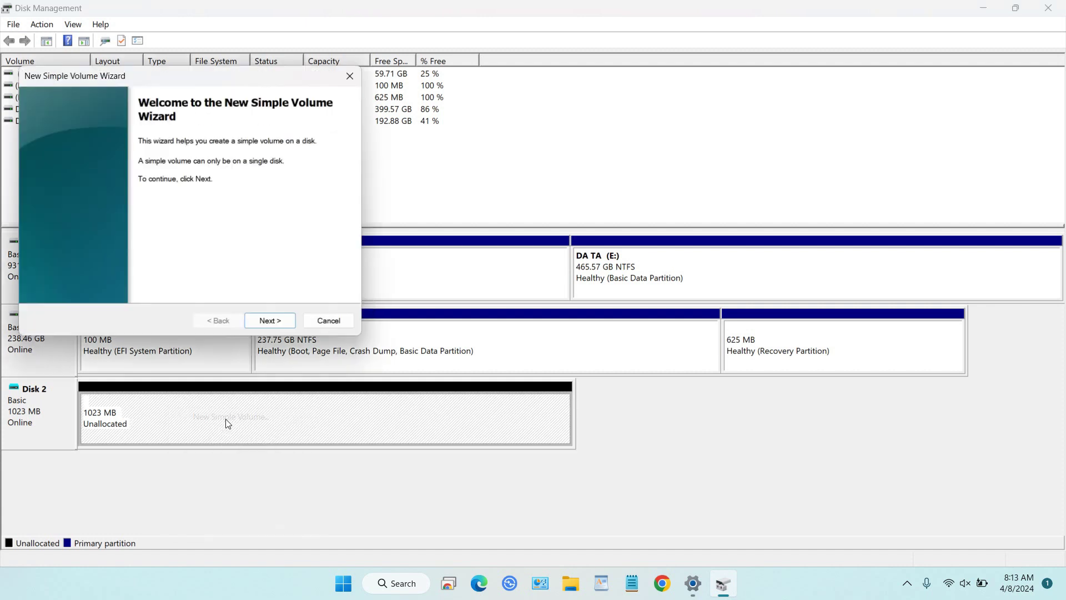
click(271, 321)
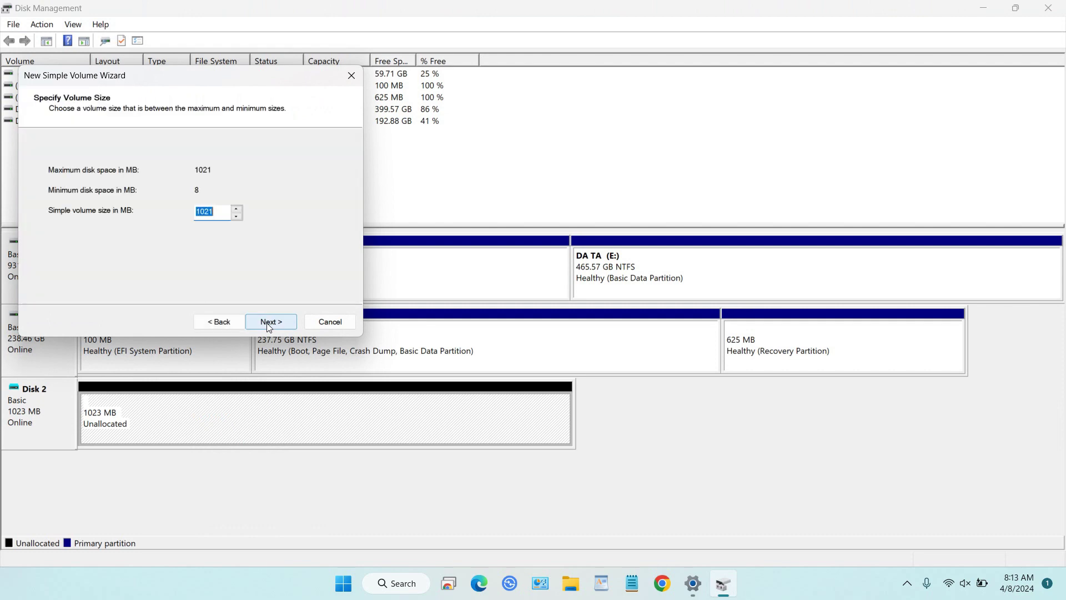
click(268, 325)
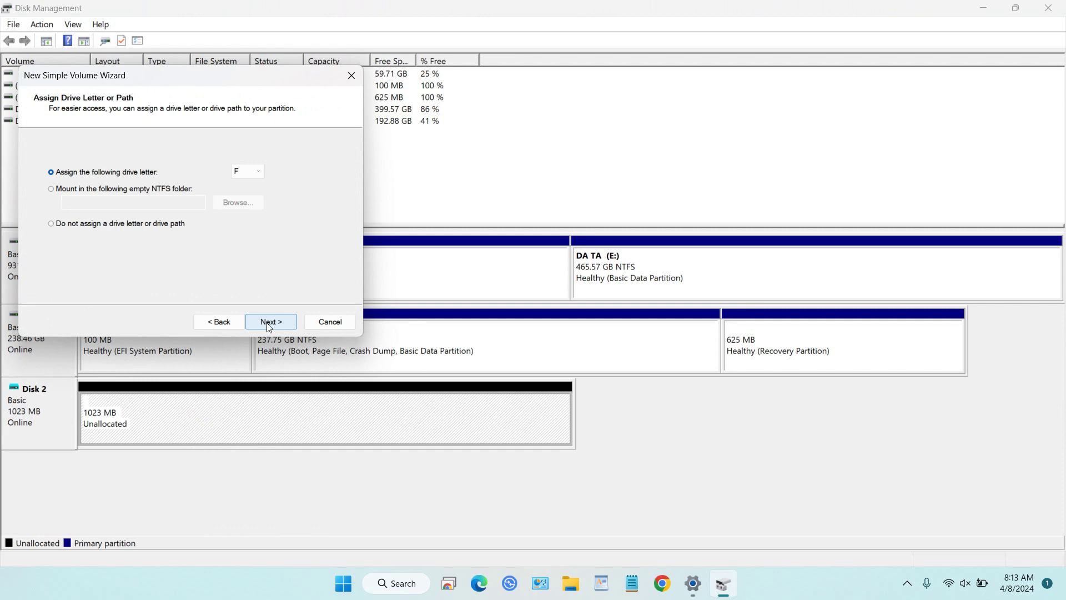
click(269, 325)
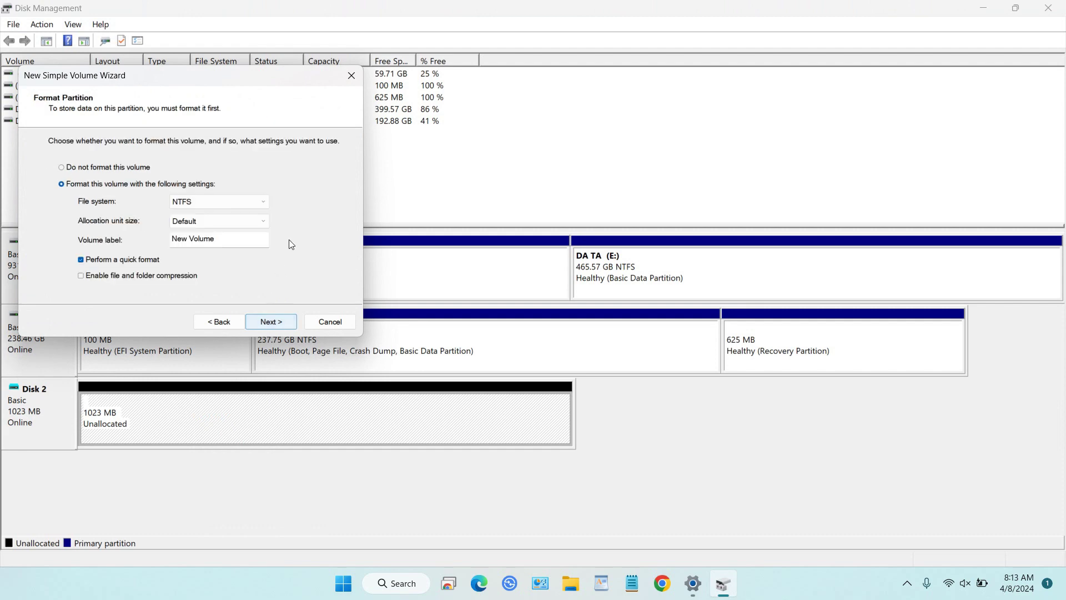
- Set the volume to a FAT32 quick format with default allocation unit size and label New Volume, and create it
click(266, 204)
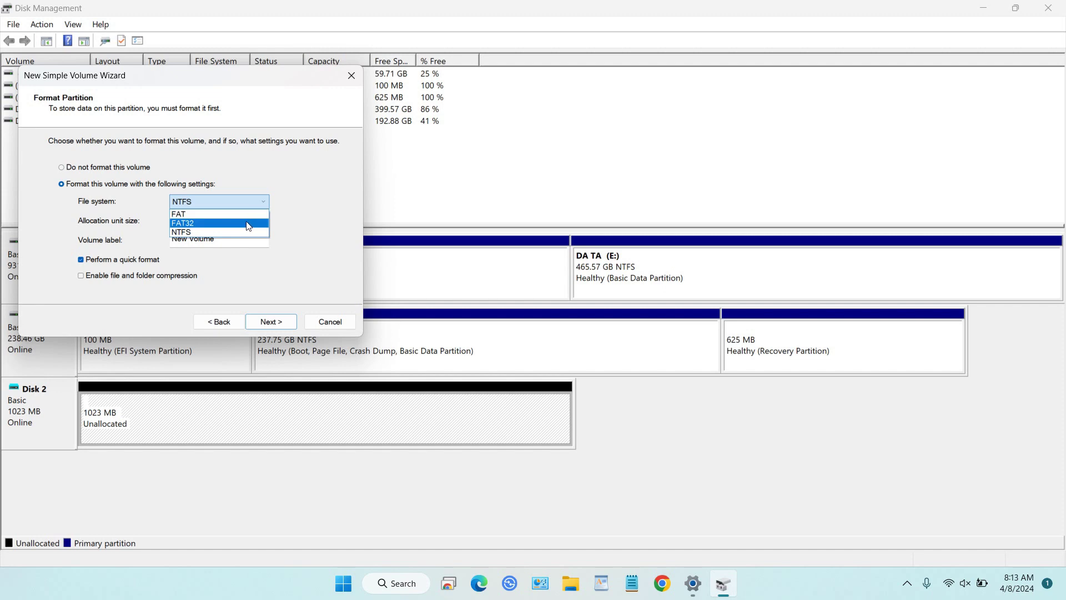
click(249, 223)
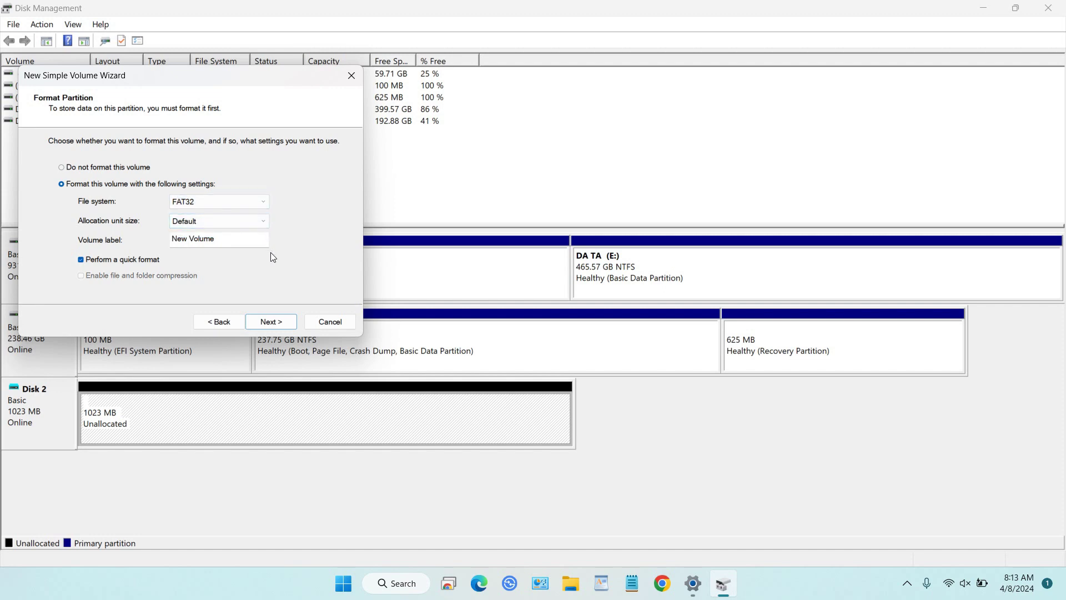
click(272, 322)
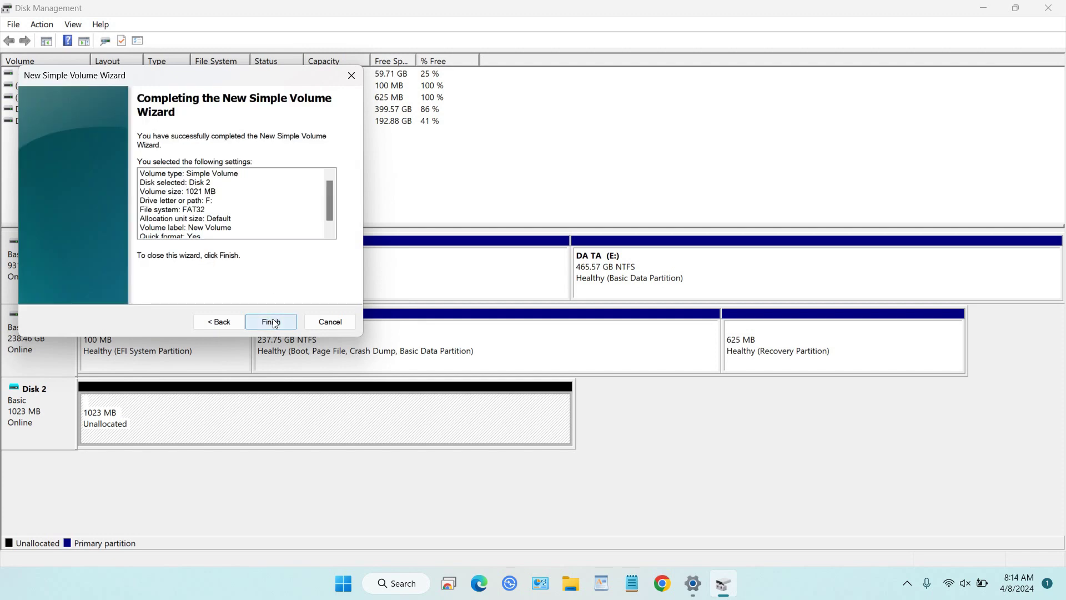
click(275, 322)
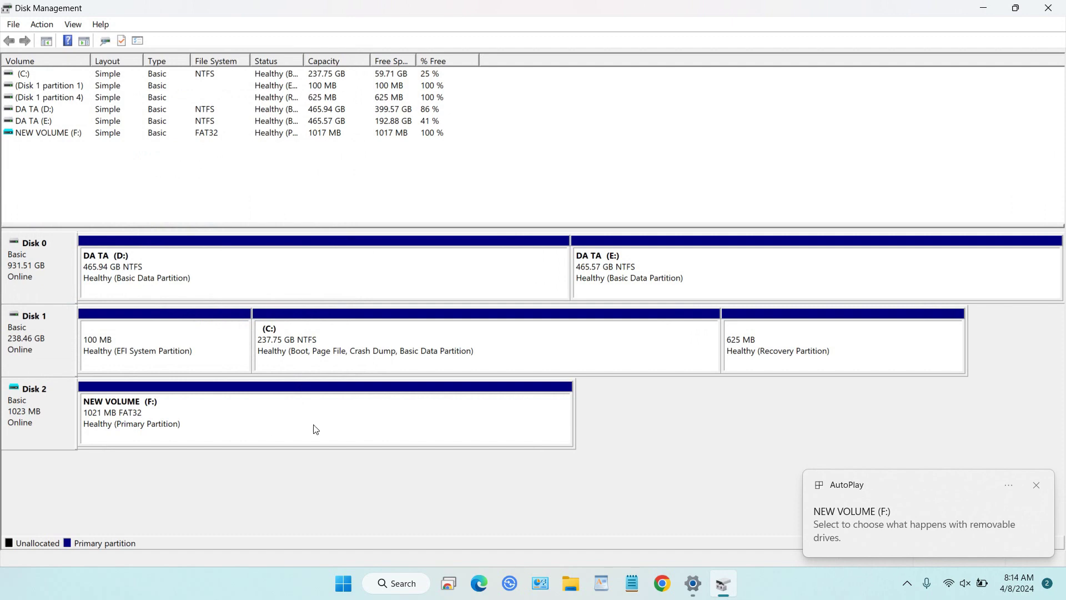
- Close Disk Management and open the NEW VOLUME (F:) drive in File Explorer
click(1048, 9)
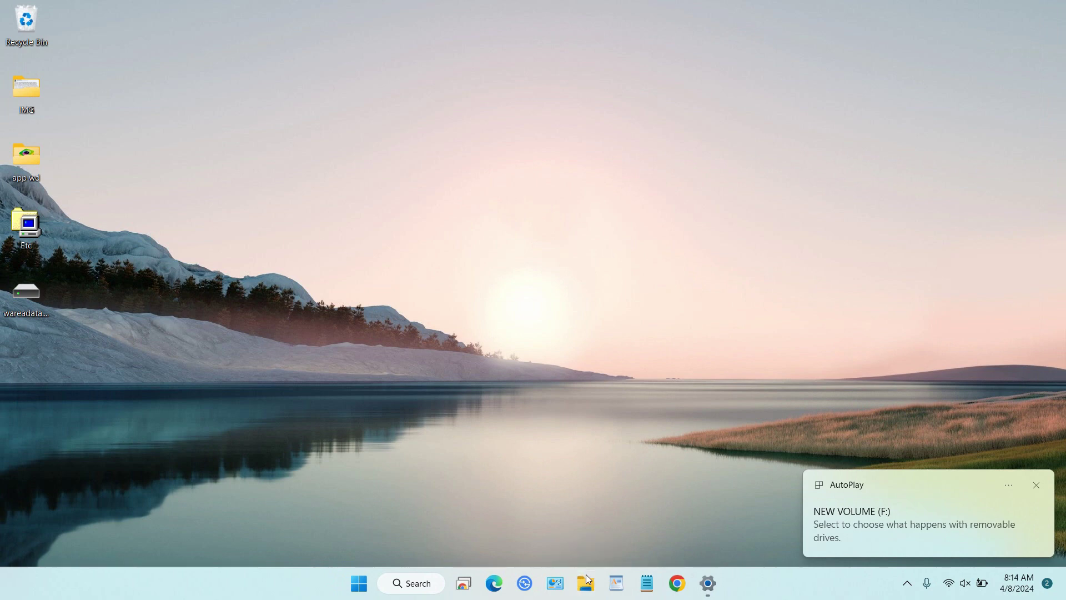
click(585, 574)
click(89, 420)
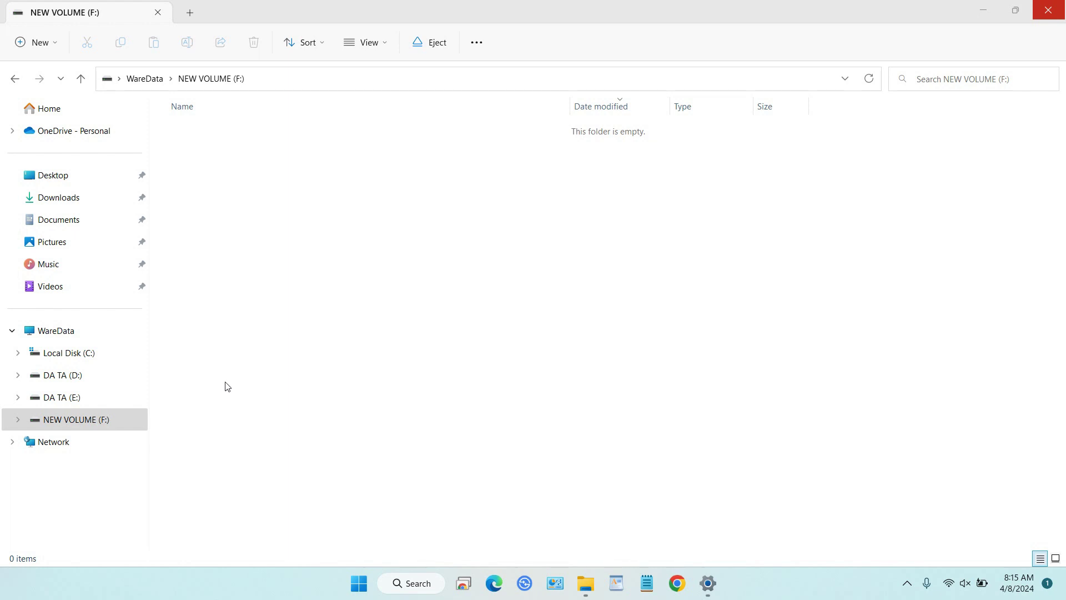
- Eject the NEW VOLUME (F:) virtual drive from File Explorer
click(114, 426)
right_click(114, 426)
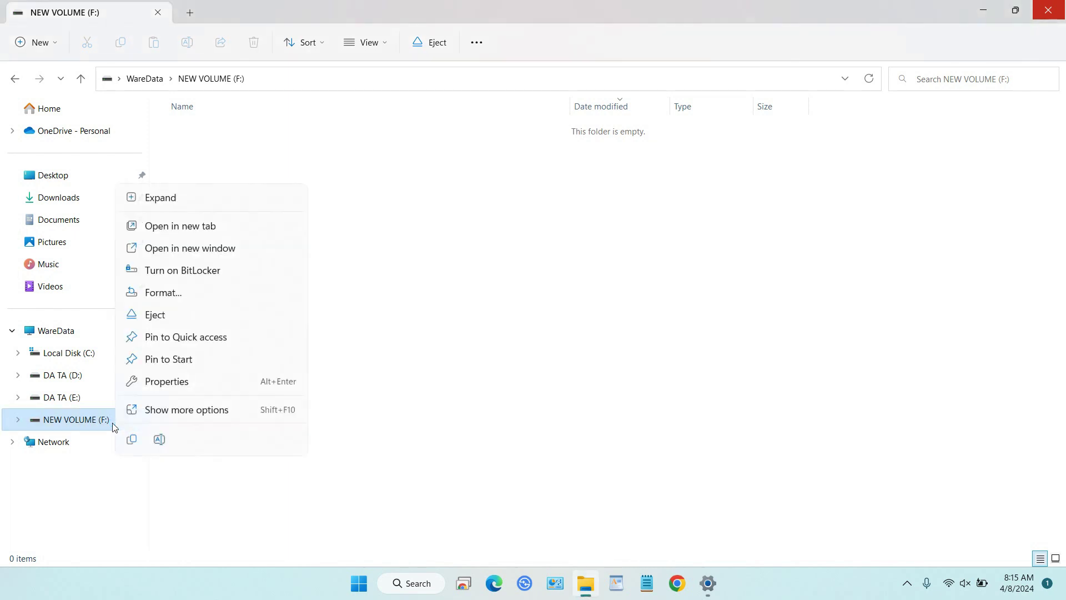
click(155, 314)
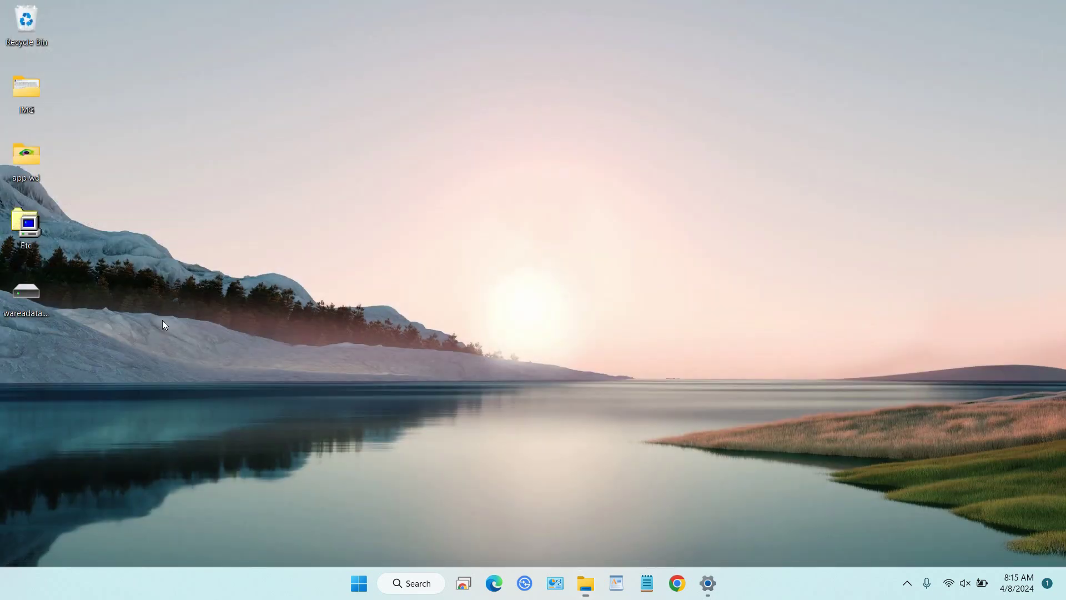
- Reopen File Explorer to check its list of drives
click(588, 574)
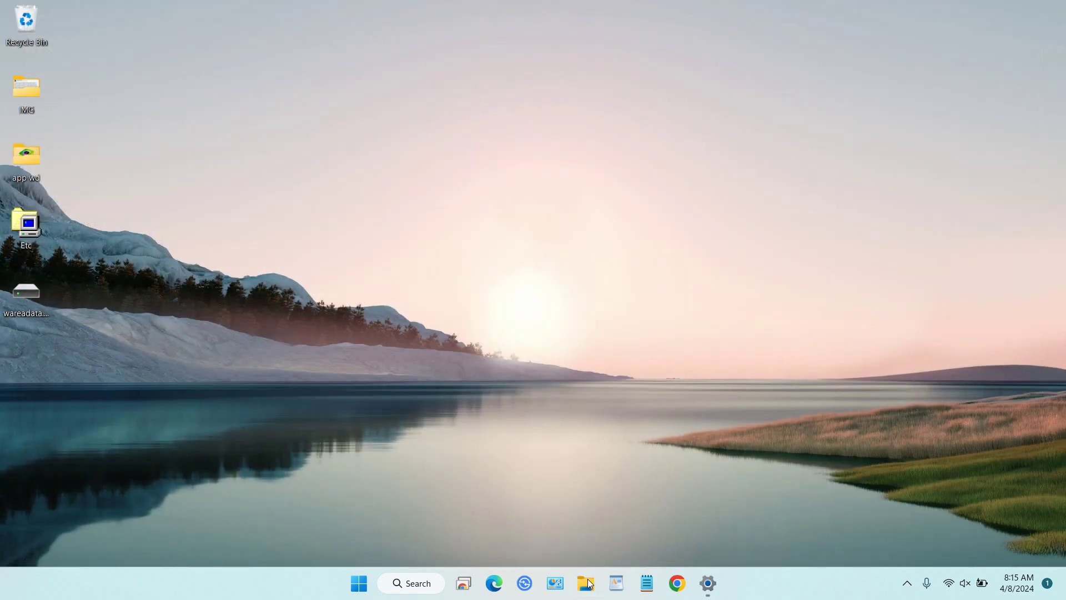